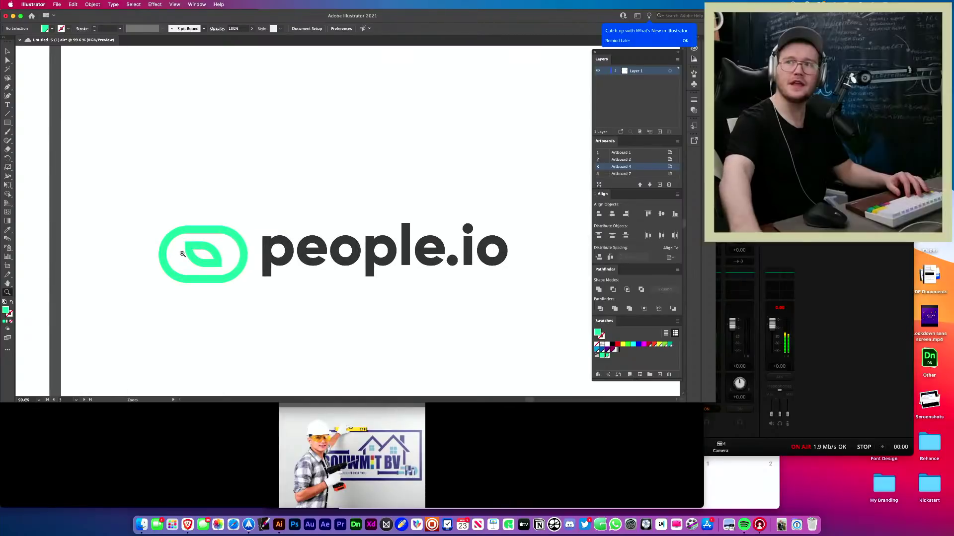
# Examine the icon and wordmark of the horizontal people.io logo up close
pyautogui.press('v')
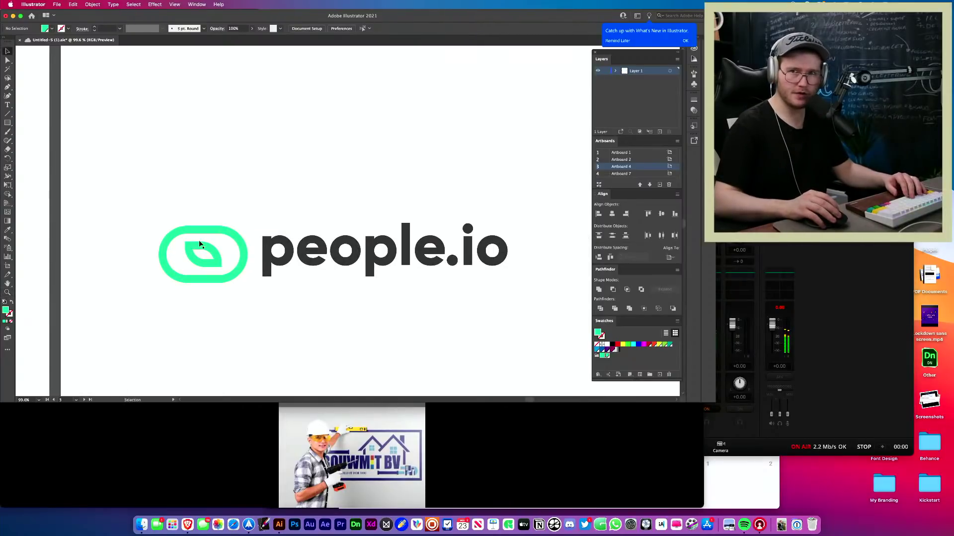
pyautogui.moveTo(209, 221); pyautogui.dragTo(201, 325)
pyautogui.click(201, 325)
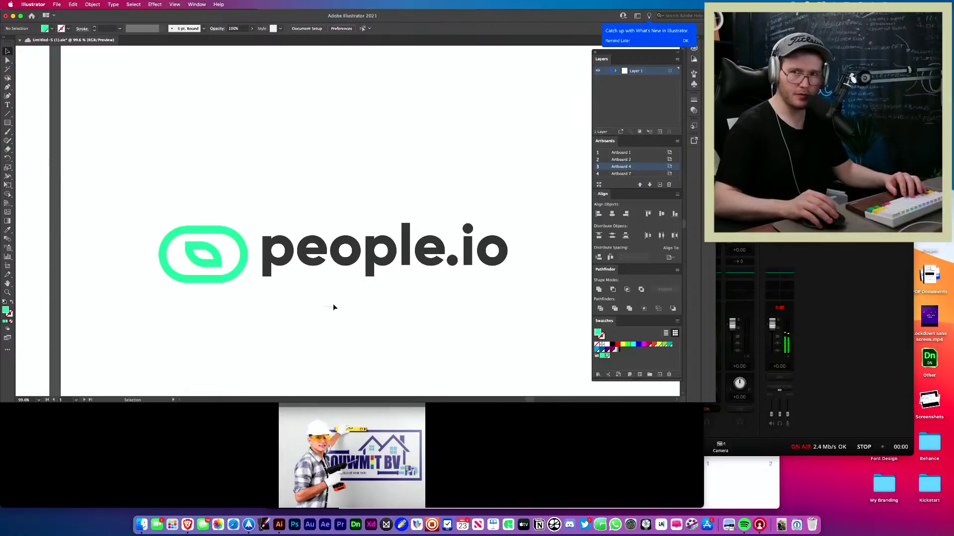
pyautogui.moveTo(333, 303); pyautogui.dragTo(424, 194)
pyautogui.click(355, 273)
pyautogui.scroll(-5, 355, 273)
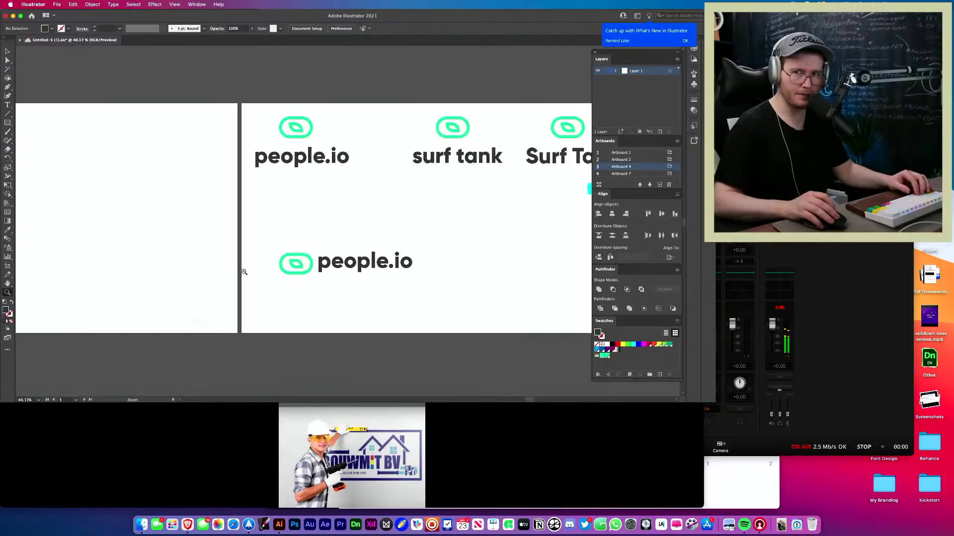
# Examine the purple gradient Proclean shield logo up close and compare it with the other Proclean versions on its artboard
pyautogui.hscroll(10, 457, 230)
pyautogui.hscroll(8, 295, 247)
pyautogui.scroll(-1, 208, 228)
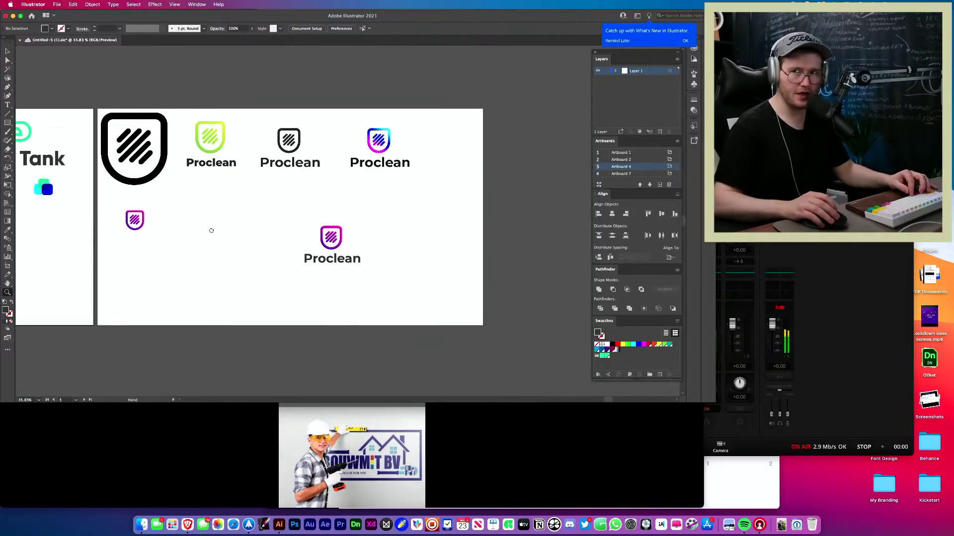
pyautogui.scroll(6, 326, 242)
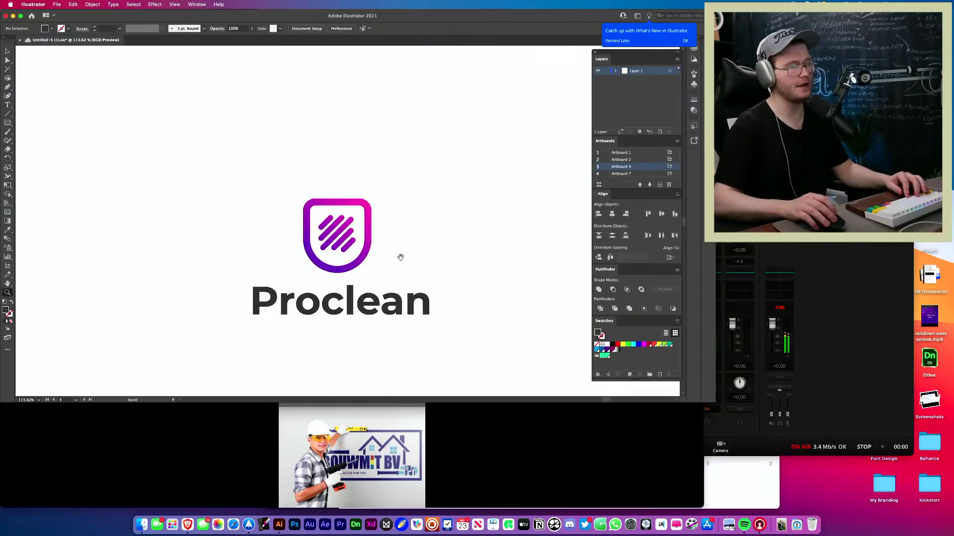
pyautogui.scroll(3, 401, 254)
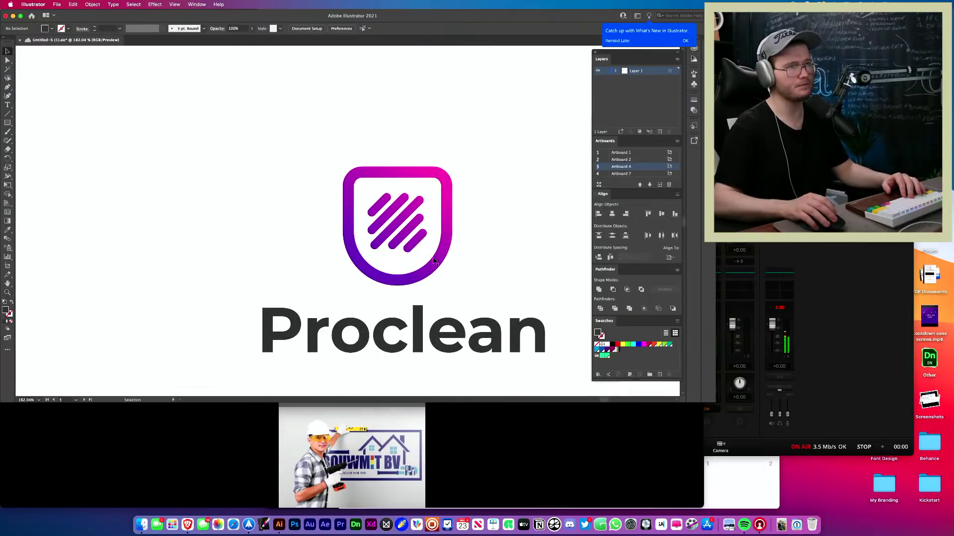
pyautogui.keyDown('super'); pyautogui.click(439, 268); pyautogui.keyUp('super')
pyautogui.scroll(-6, 435, 266)
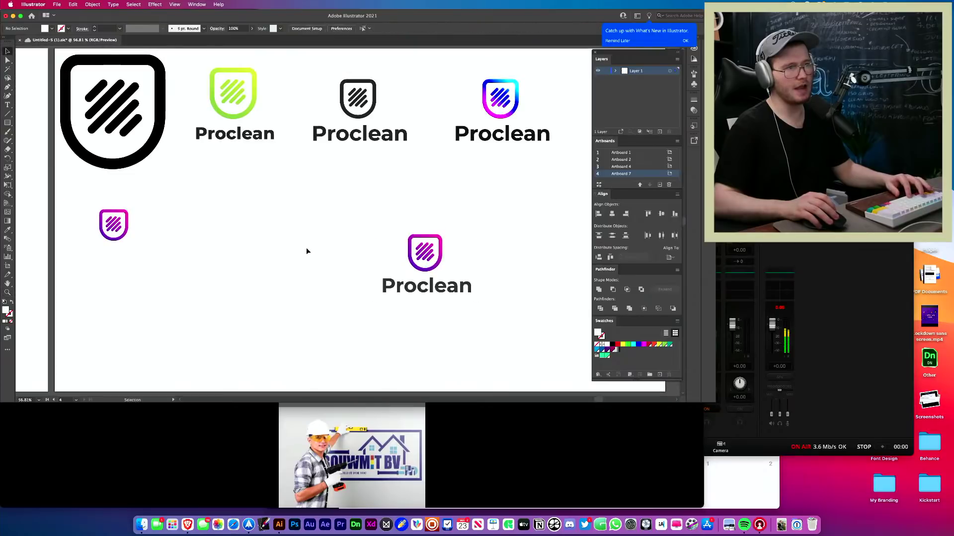
pyautogui.scroll(1, 329, 263)
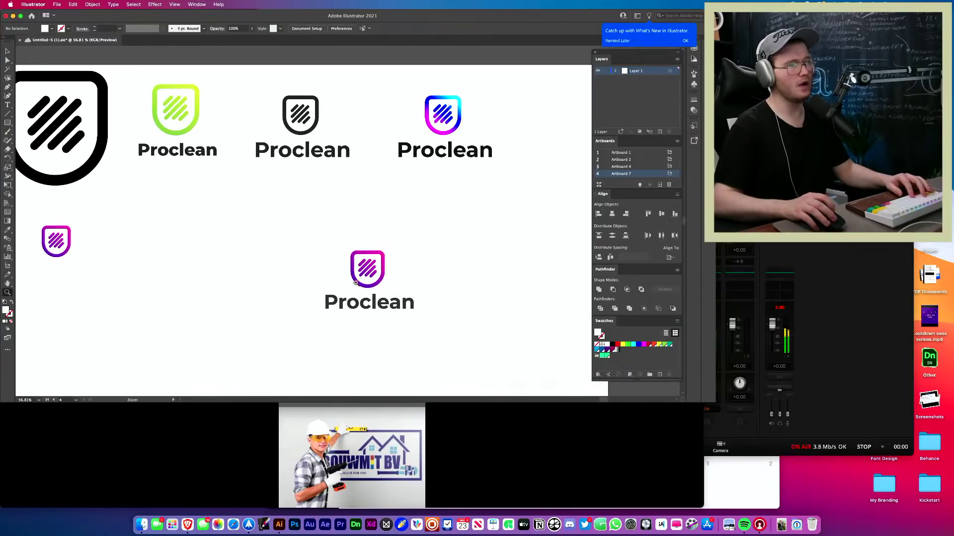
pyautogui.scroll(4, 356, 283)
pyautogui.press('v')
pyautogui.click(383, 282)
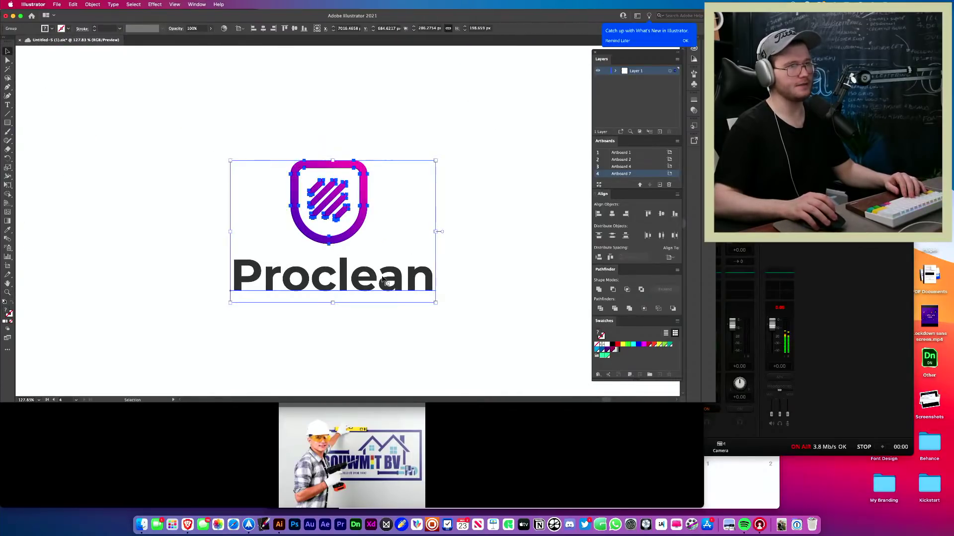
pyautogui.click(524, 258)
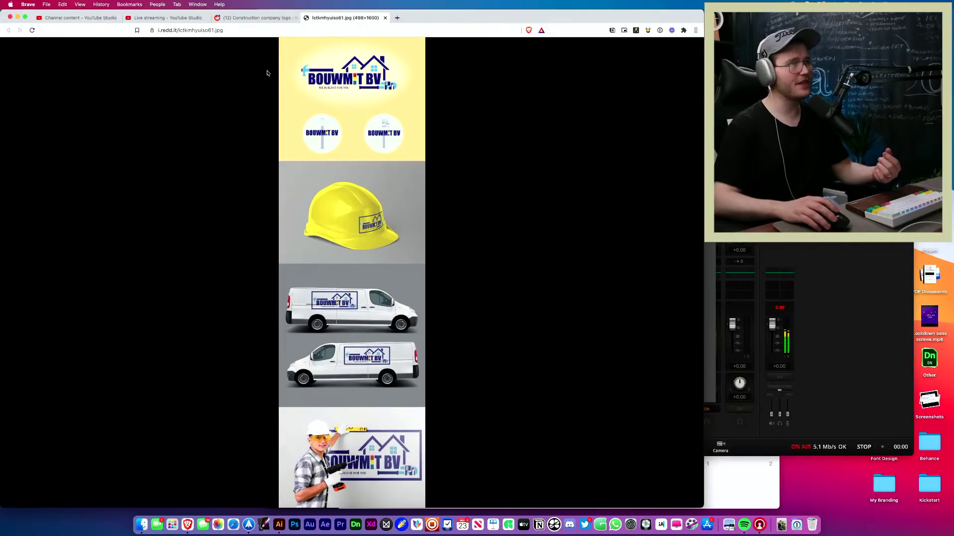
# Examine the BOUWMIT BV logo and its helmet, van and wall sign mockups in the browser image
pyautogui.click(307, 73)
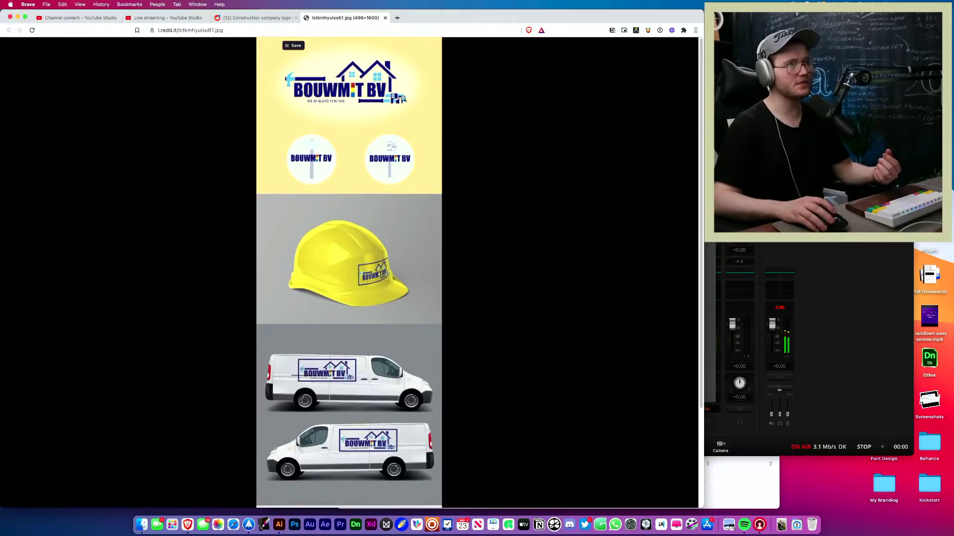
pyautogui.scroll(-5, 388, 348)
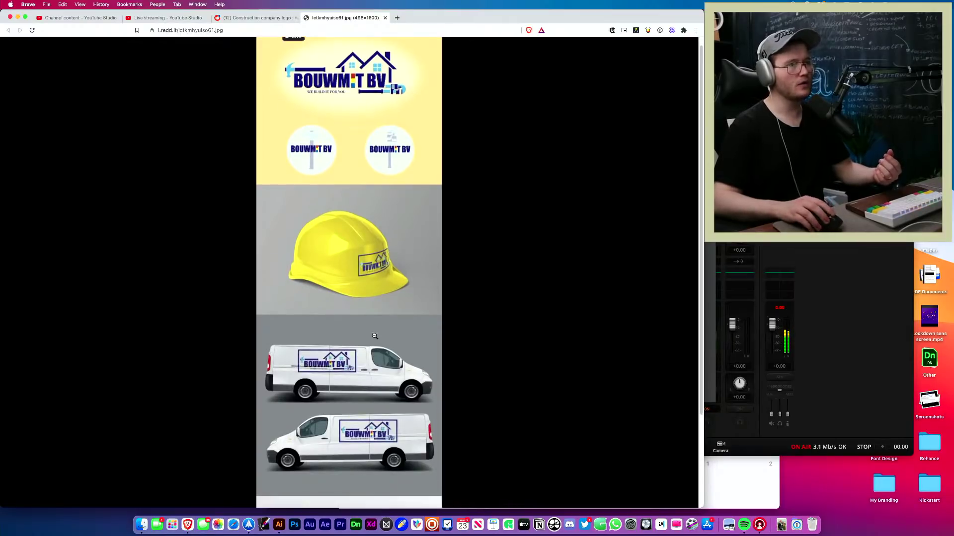
pyautogui.scroll(5, 398, 378)
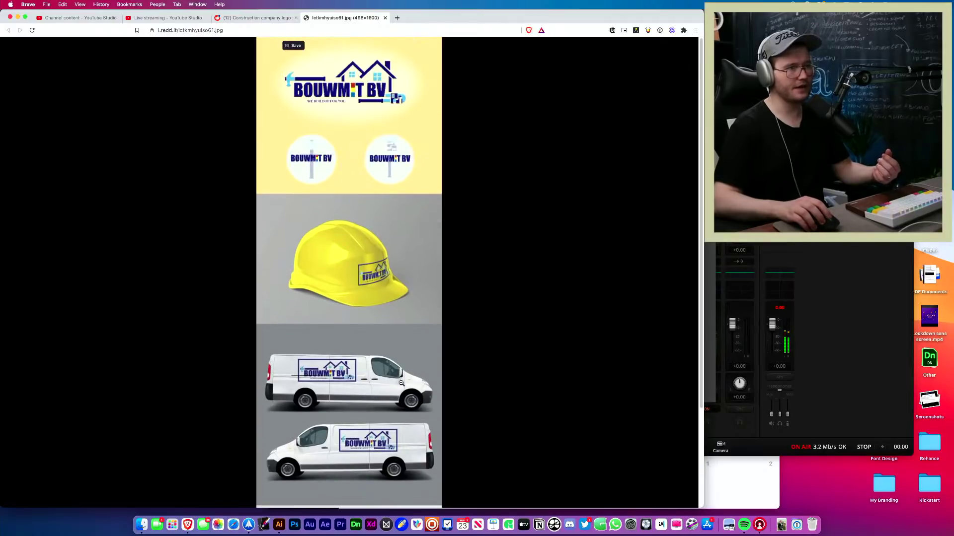
pyautogui.scroll(-5, 402, 383)
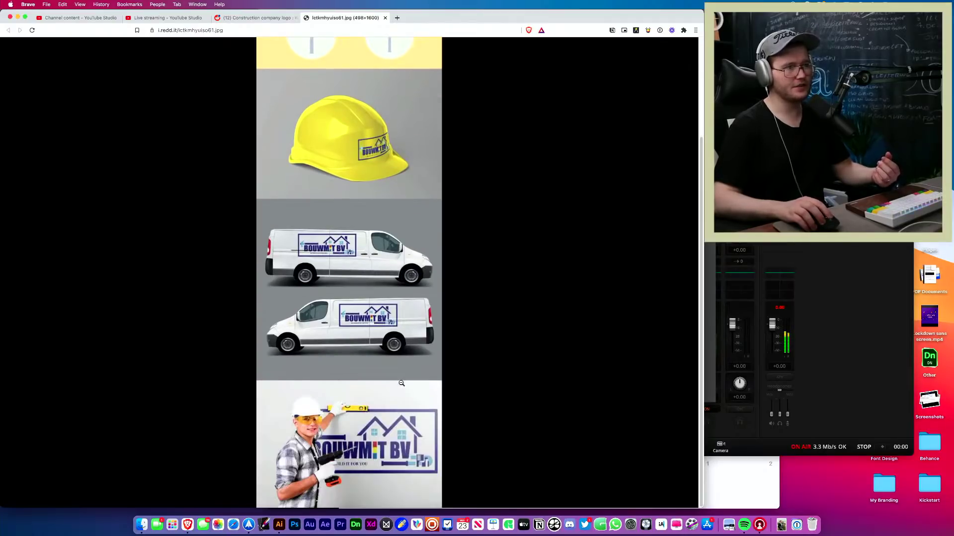
pyautogui.scroll(1, 401, 383)
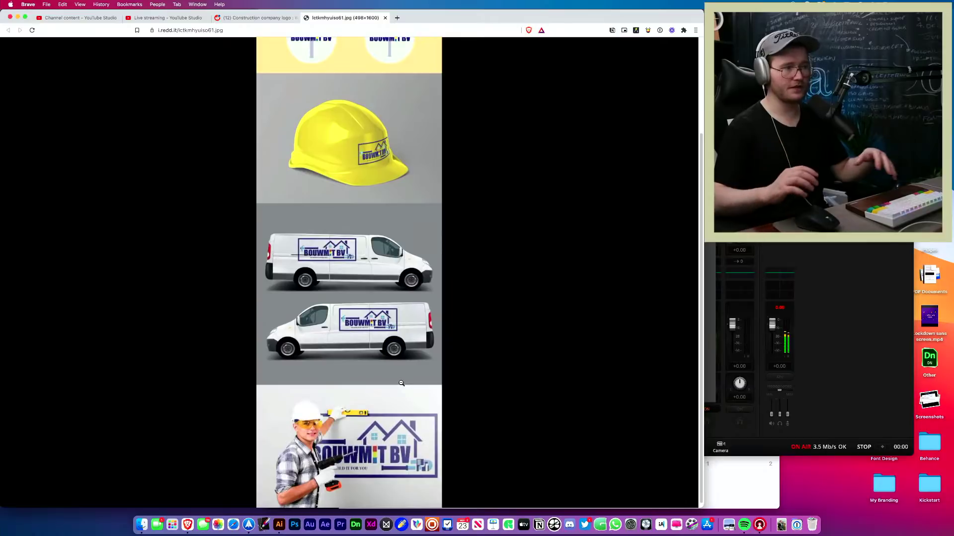
pyautogui.scroll(-1, 401, 383)
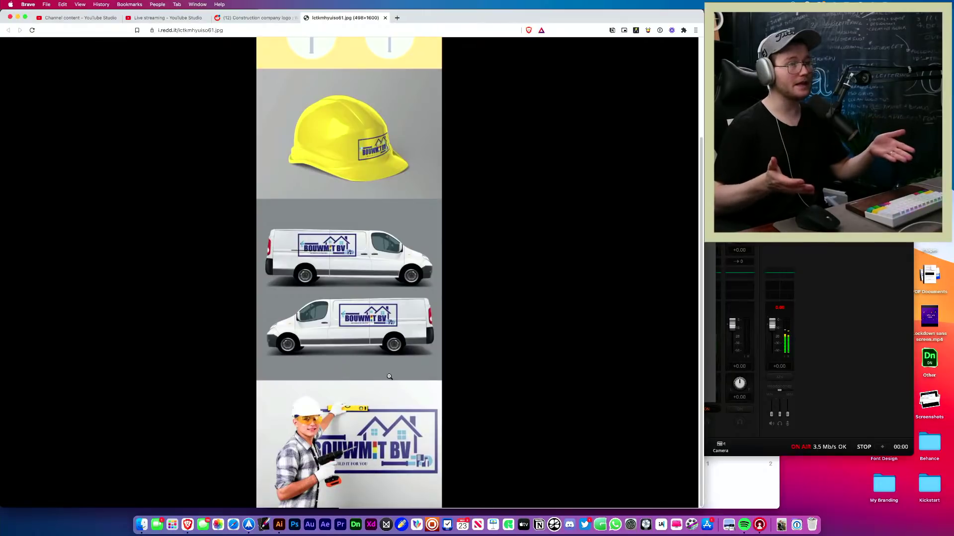
pyautogui.scroll(2, 390, 376)
pyautogui.scroll(3, 390, 376)
pyautogui.scroll(-5, 390, 376)
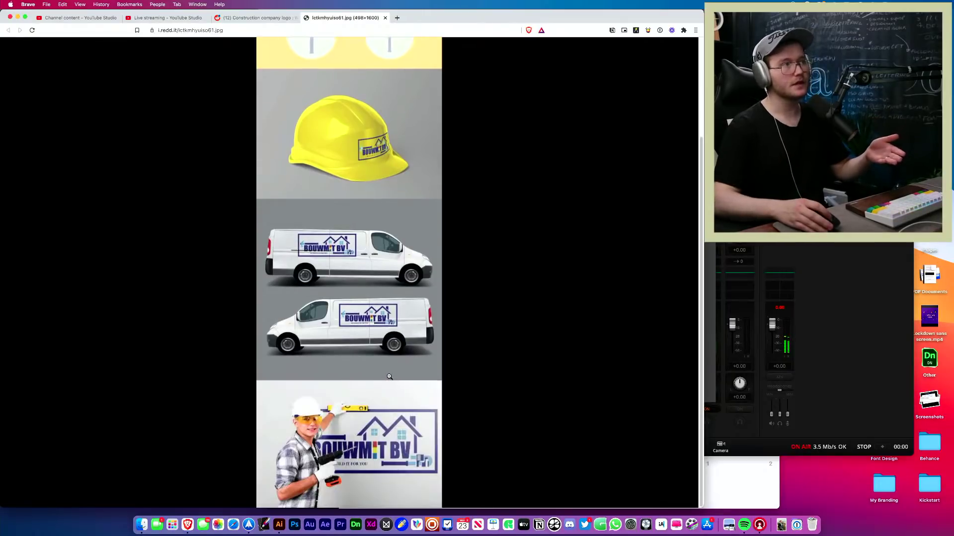
pyautogui.scroll(5, 389, 377)
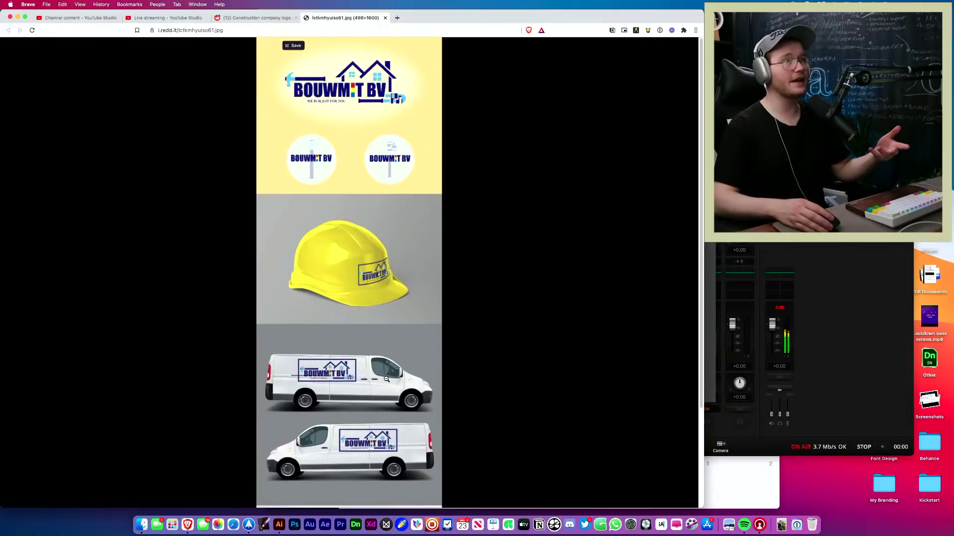
pyautogui.scroll(-6, 335, 365)
pyautogui.scroll(6, 307, 363)
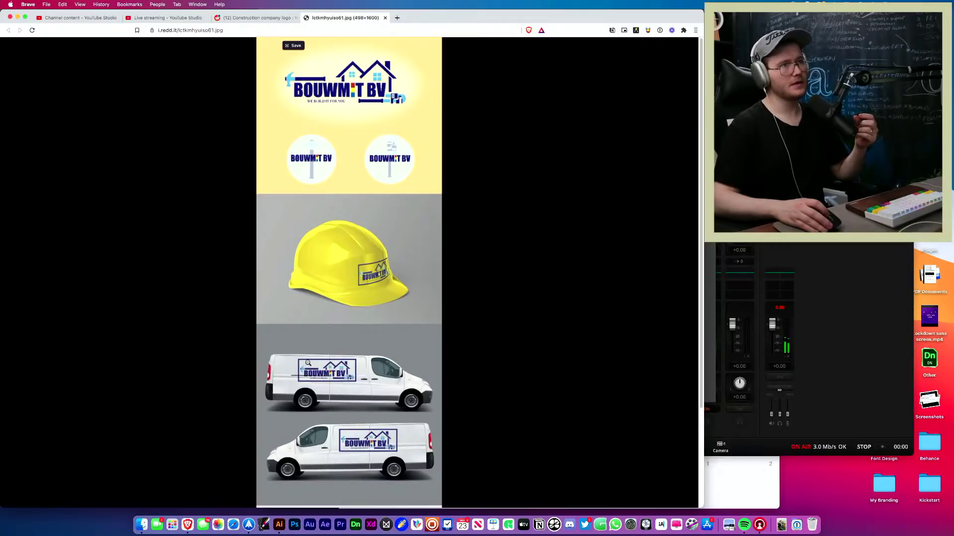
pyautogui.scroll(-5, 309, 362)
pyautogui.scroll(5, 308, 363)
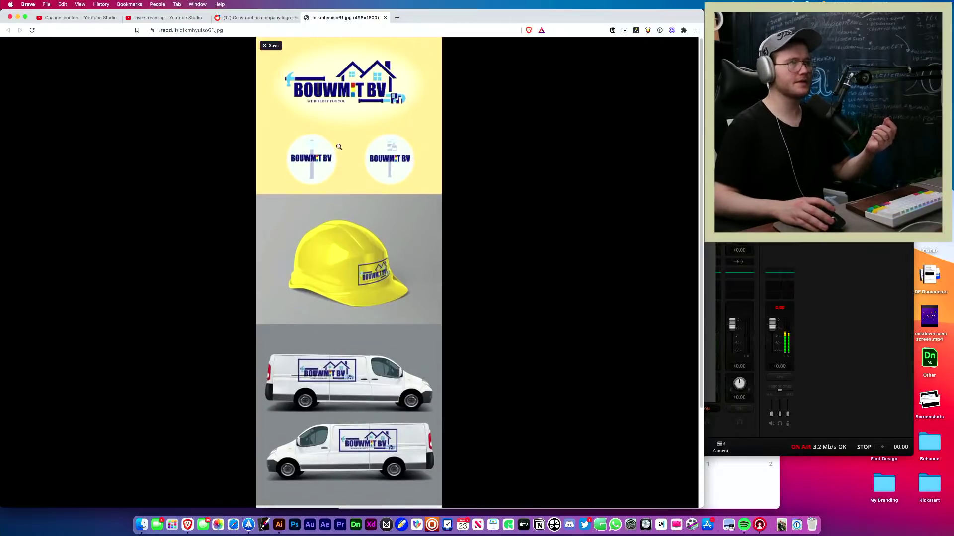
pyautogui.click(360, 115)
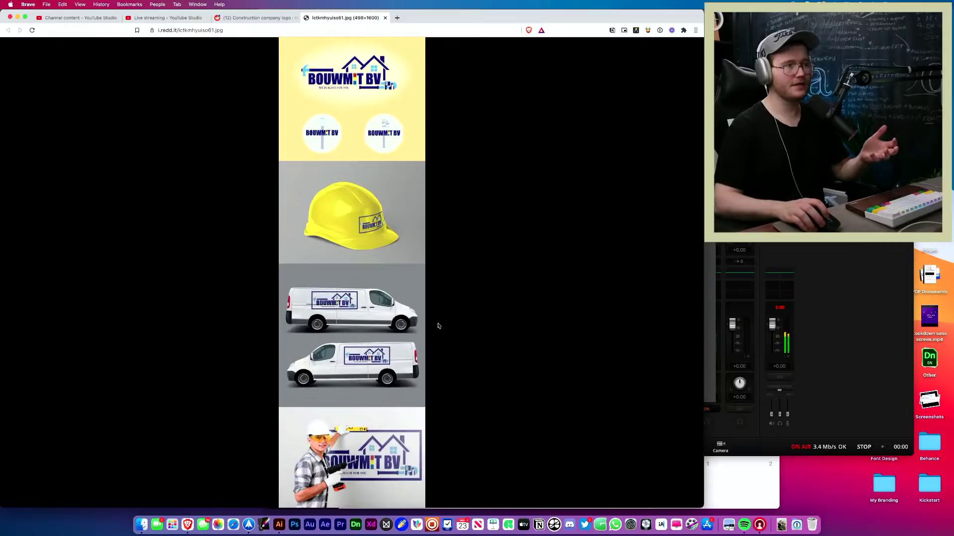
pyautogui.click(359, 475)
pyautogui.click(354, 458)
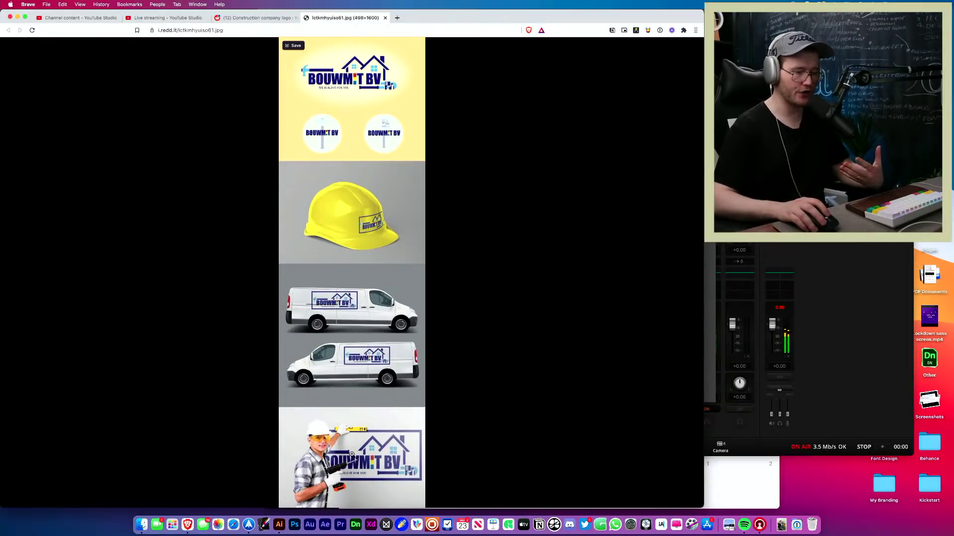
# Switch to Illustrator and compare the Proclean logo with the people.io and surf tank logo artboards
pyautogui.click(279, 524)
pyautogui.click(437, 345)
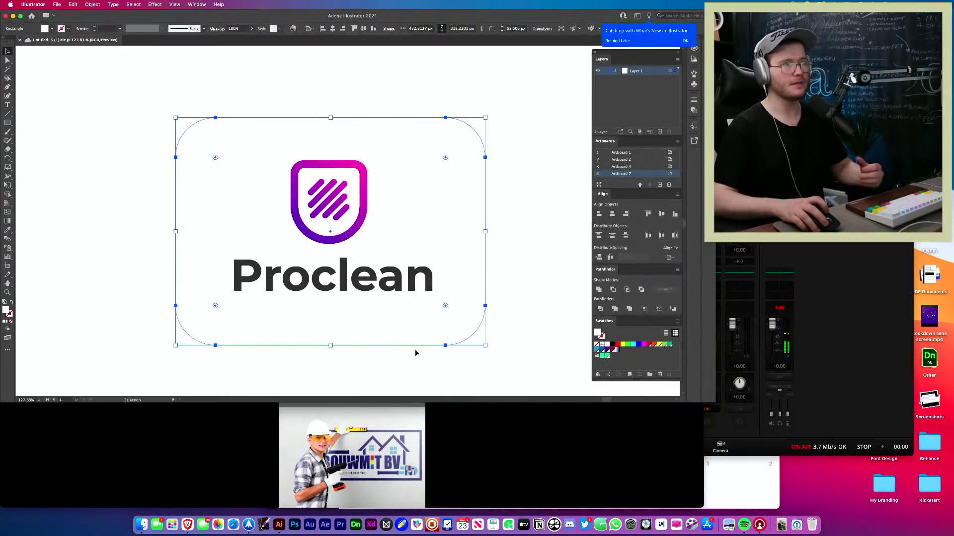
pyautogui.click(396, 368)
pyautogui.scroll(-5, 395, 369)
pyautogui.hscroll(-5, 321, 362)
pyautogui.scroll(2, 322, 362)
pyautogui.scroll(-5, 307, 315)
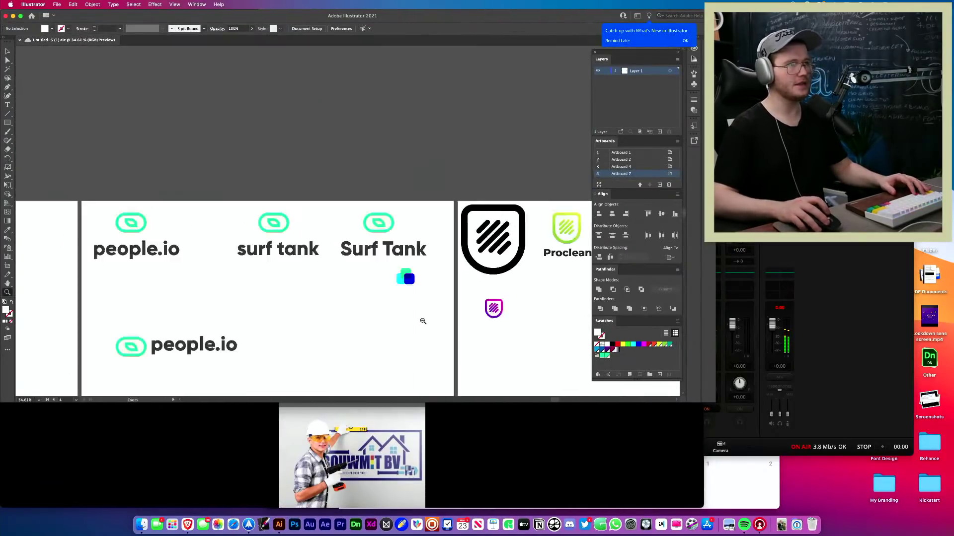
pyautogui.hscroll(4, 318, 311)
pyautogui.scroll(5, 295, 298)
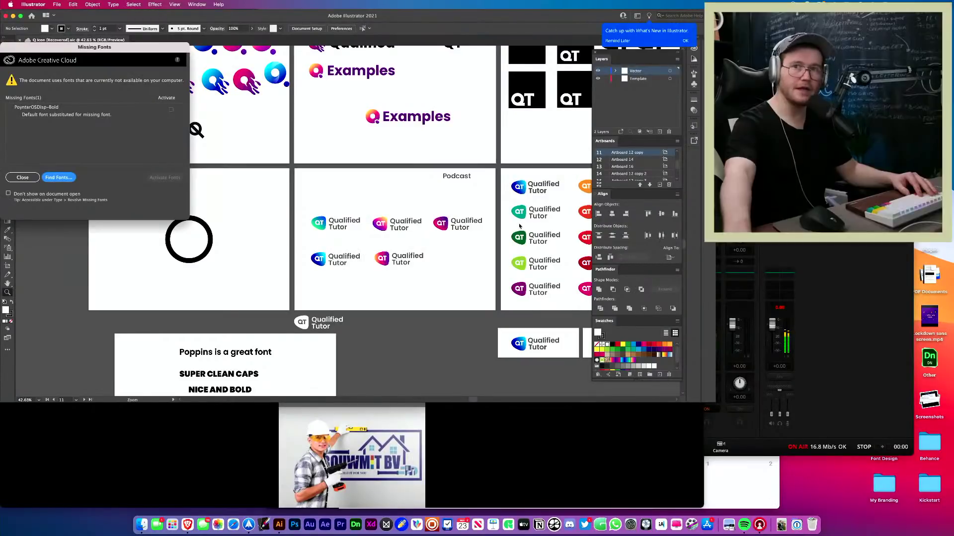
# Dismiss the missing fonts notice and examine the black Q icons and Example wordmarks on the first concept artboard
pyautogui.click(22, 177)
pyautogui.moveTo(64, 183); pyautogui.dragTo(20, 335)
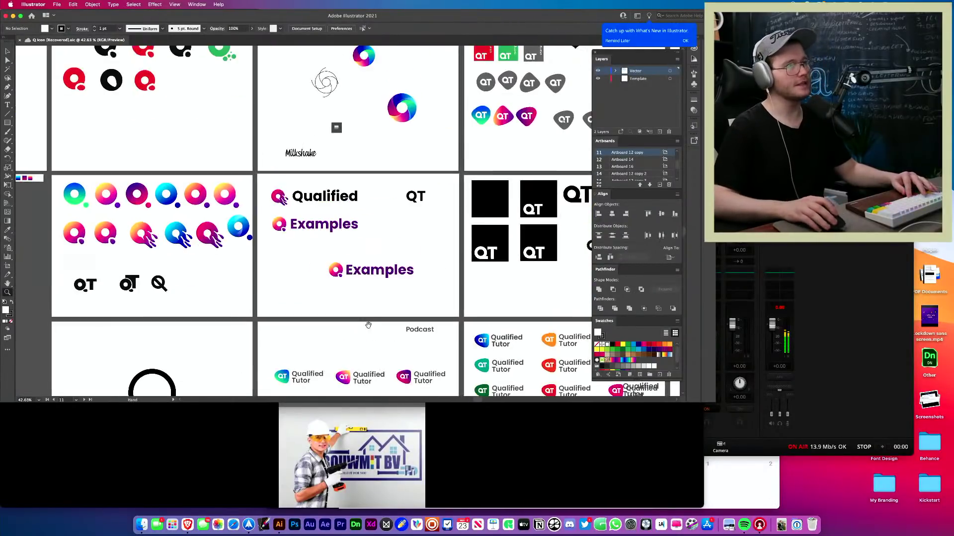
pyautogui.moveTo(89, 149); pyautogui.dragTo(292, 239)
pyautogui.moveTo(109, 219); pyautogui.dragTo(341, 270)
pyautogui.scroll(5, 342, 271)
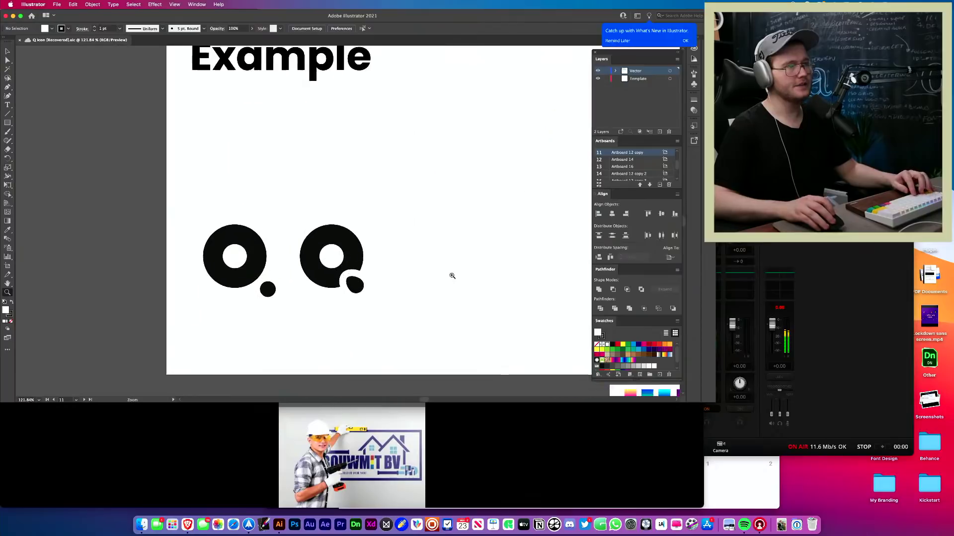
pyautogui.scroll(-3, 368, 253)
pyautogui.hscroll(5, 432, 272)
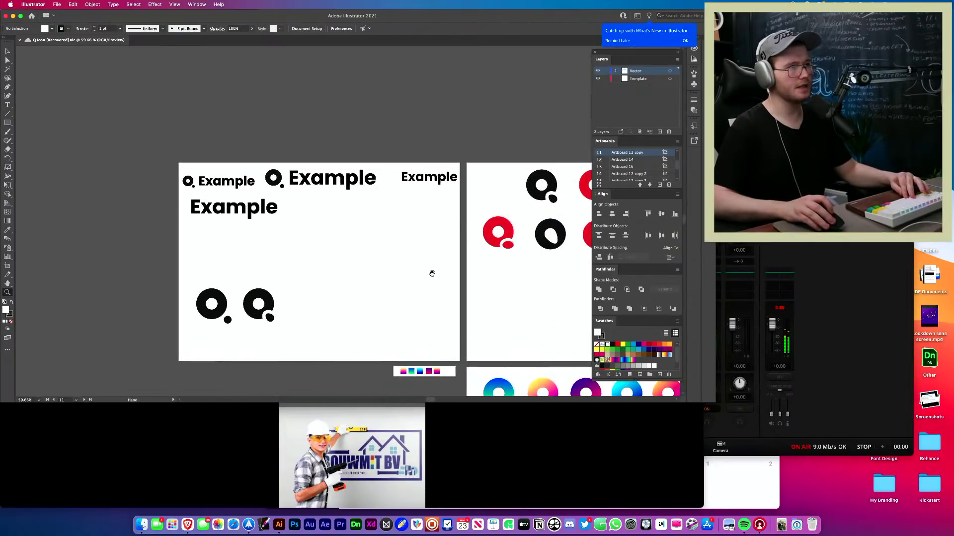
# Examine the black, red and green Q icon variations on the neighbouring artboard
pyautogui.hscroll(10, 481, 261)
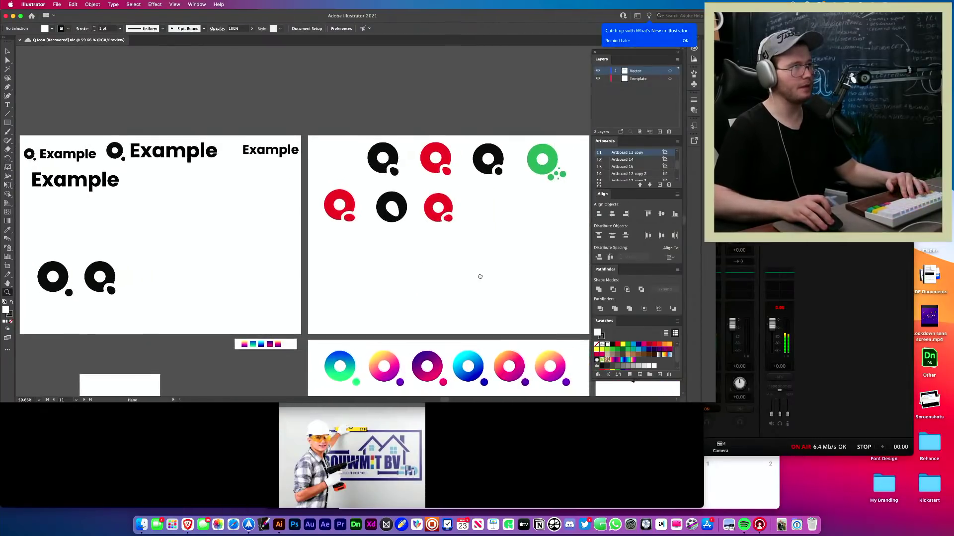
pyautogui.scroll(-2, 467, 268)
pyautogui.hscroll(2, 457, 273)
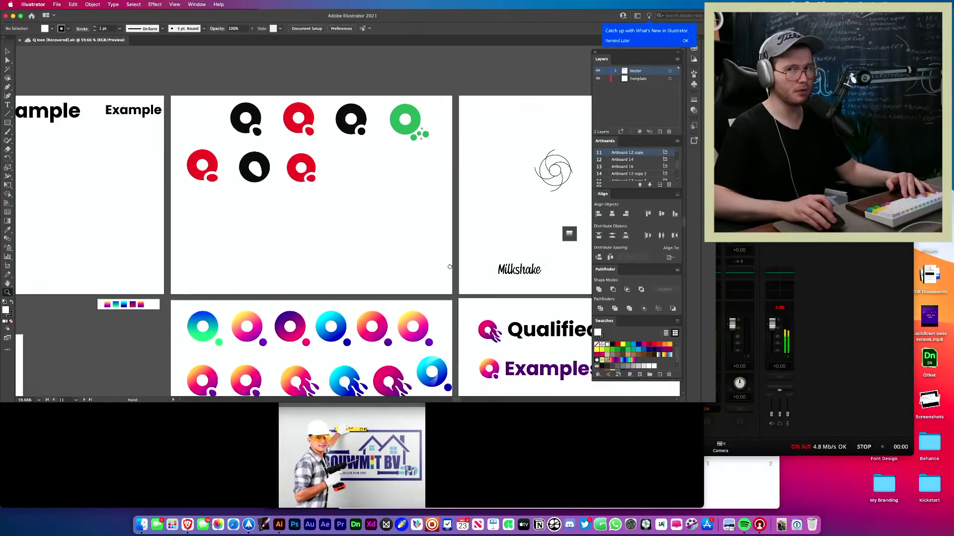
pyautogui.scroll(5, 432, 223)
pyautogui.moveTo(545, 262); pyautogui.dragTo(497, 302)
pyautogui.scroll(-3, 405, 300)
pyautogui.scroll(-3, 447, 304)
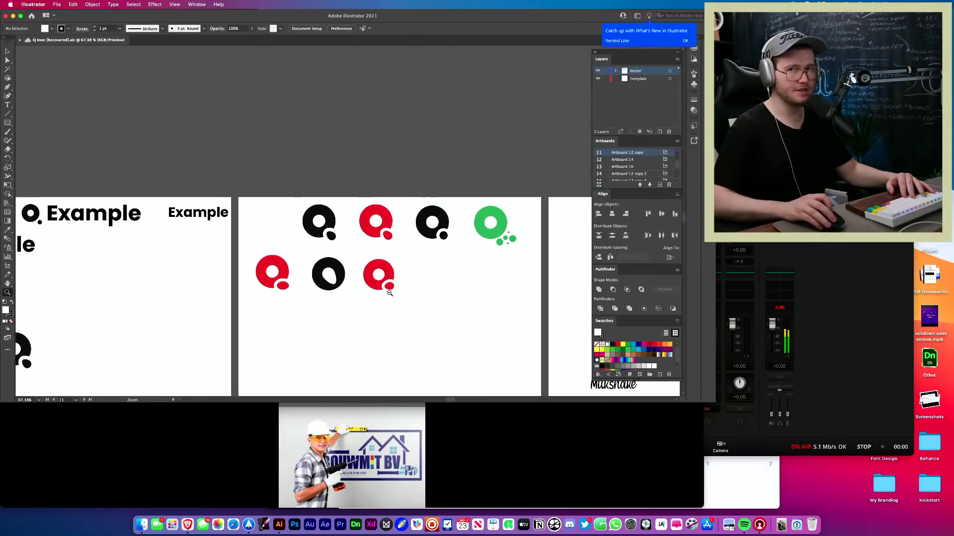
pyautogui.scroll(-5, 422, 248)
pyautogui.scroll(-1, 390, 174)
pyautogui.moveTo(390, 174); pyautogui.dragTo(368, 172)
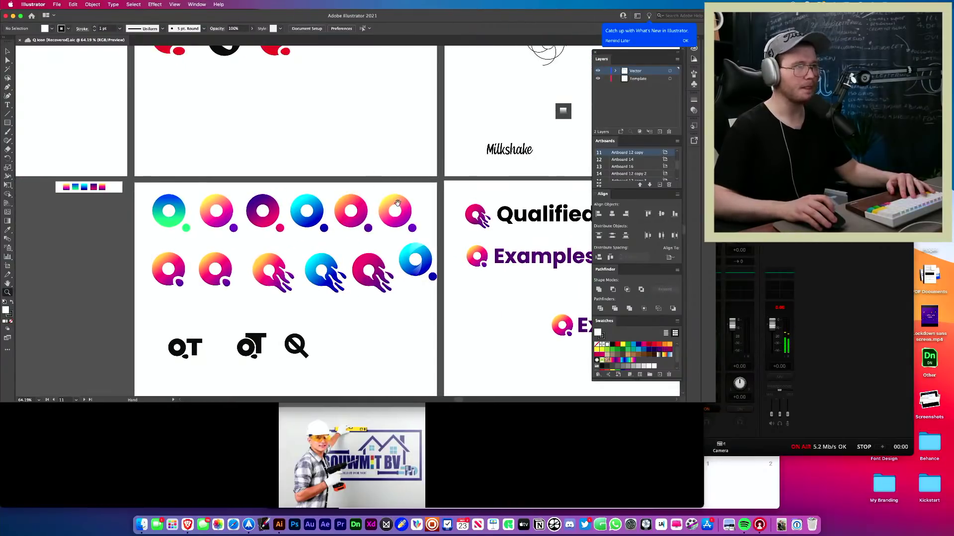
# Examine the gradient Q icons, the Qualified and Examples wordmarks, and the QT badge concepts
pyautogui.scroll(-2, 398, 203)
pyautogui.scroll(-5, 370, 254)
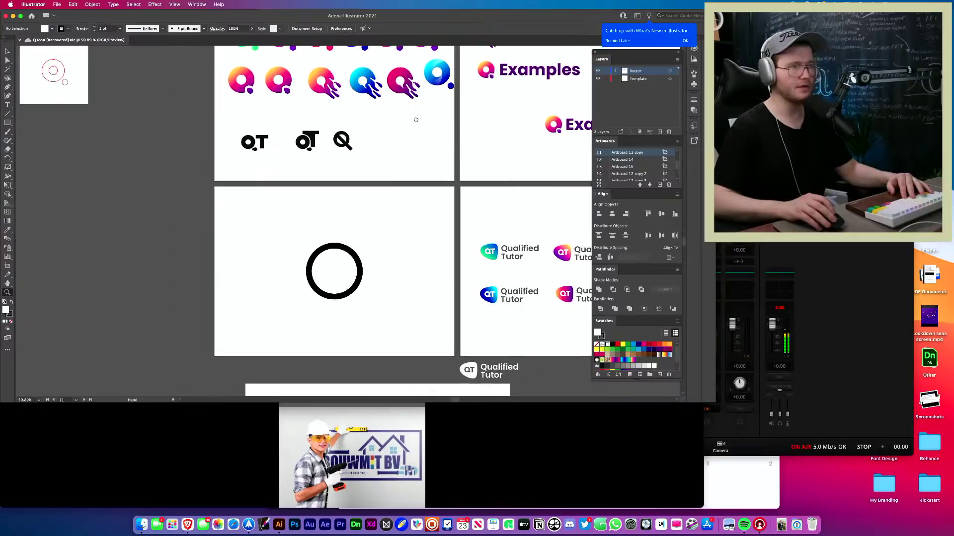
pyautogui.hscroll(8, 330, 198)
pyautogui.scroll(3, 298, 249)
pyautogui.scroll(5, 291, 295)
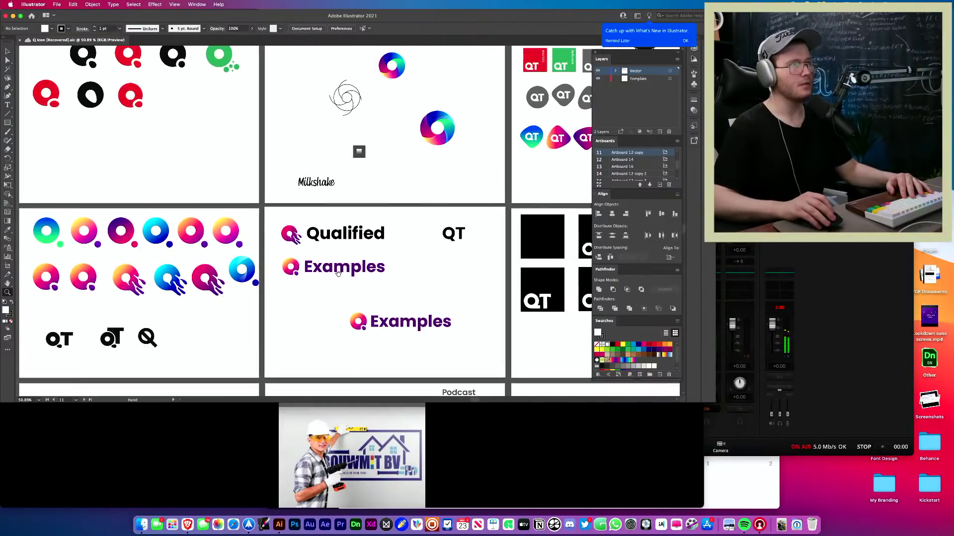
pyautogui.scroll(-1, 413, 148)
pyautogui.scroll(2, 424, 127)
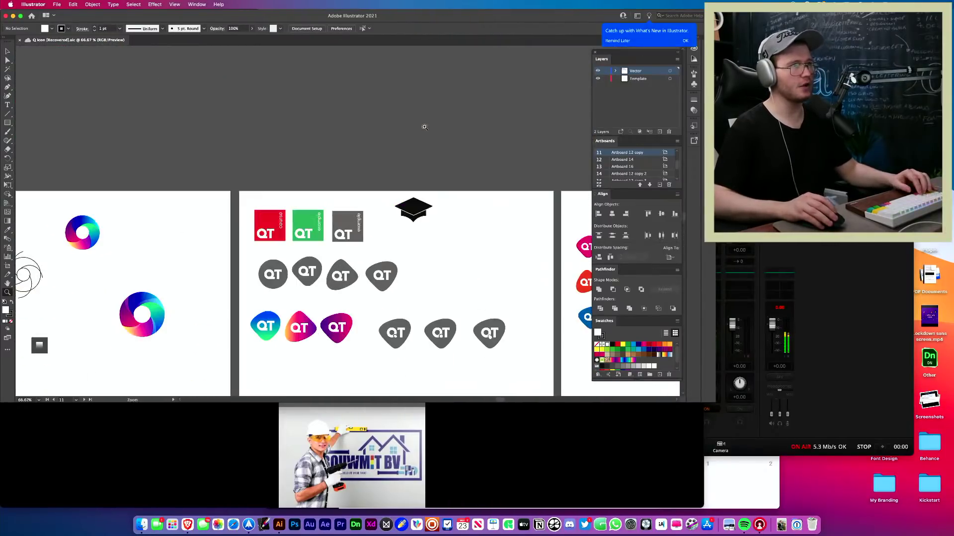
# Examine the white QT monograms on black squares and the black QT lettering beside them
pyautogui.scroll(-5, 397, 283)
pyautogui.scroll(4, 426, 252)
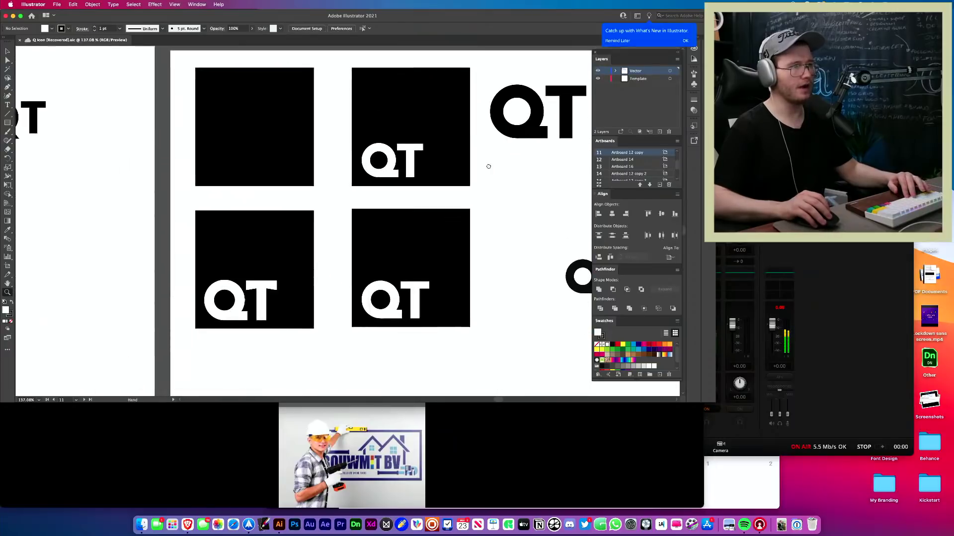
pyautogui.moveTo(430, 91); pyautogui.dragTo(375, 105)
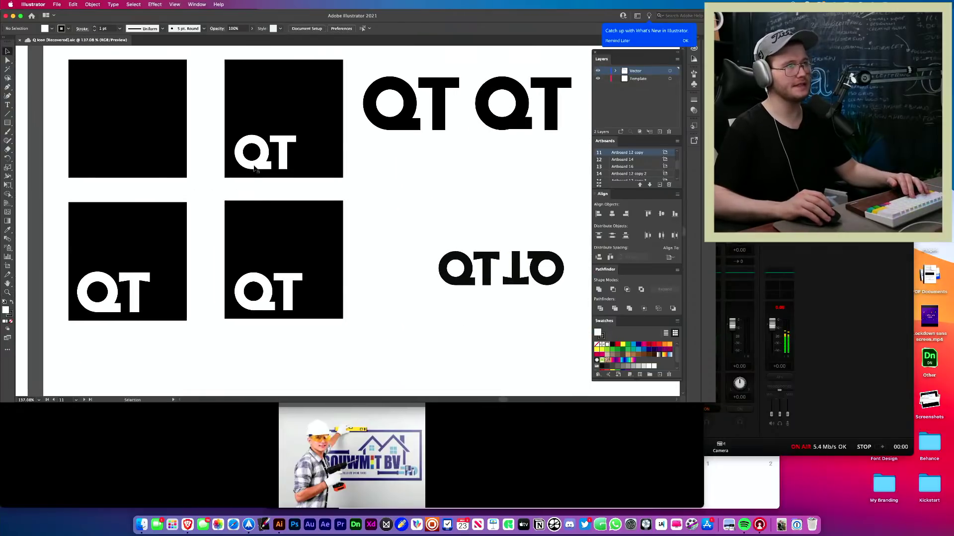
pyautogui.click(254, 169)
pyautogui.scroll(-3, 321, 218)
pyautogui.scroll(3, 321, 219)
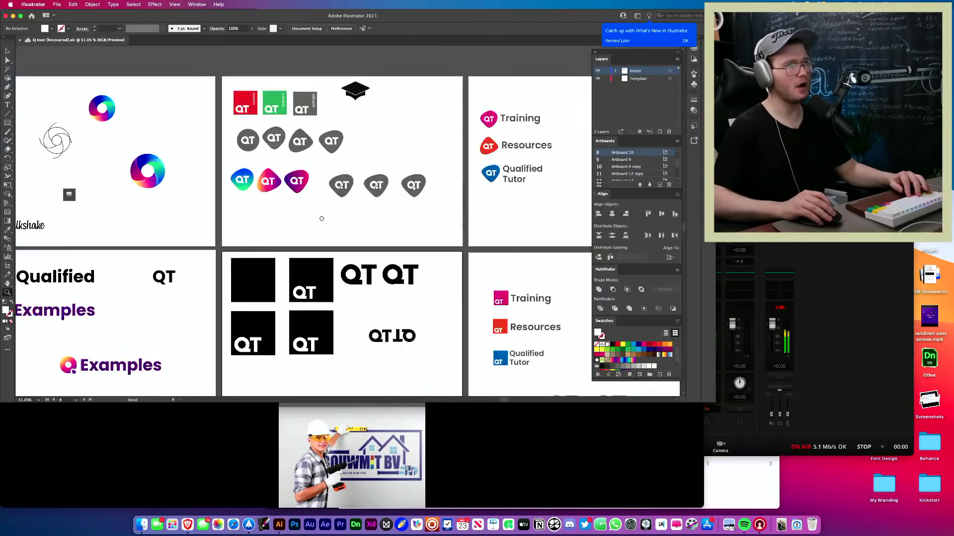
# Examine the red, green and grey square QT badges with the vertical course and example labels
pyautogui.scroll(2, 322, 219)
pyautogui.scroll(4, 253, 150)
pyautogui.scroll(-1, 332, 105)
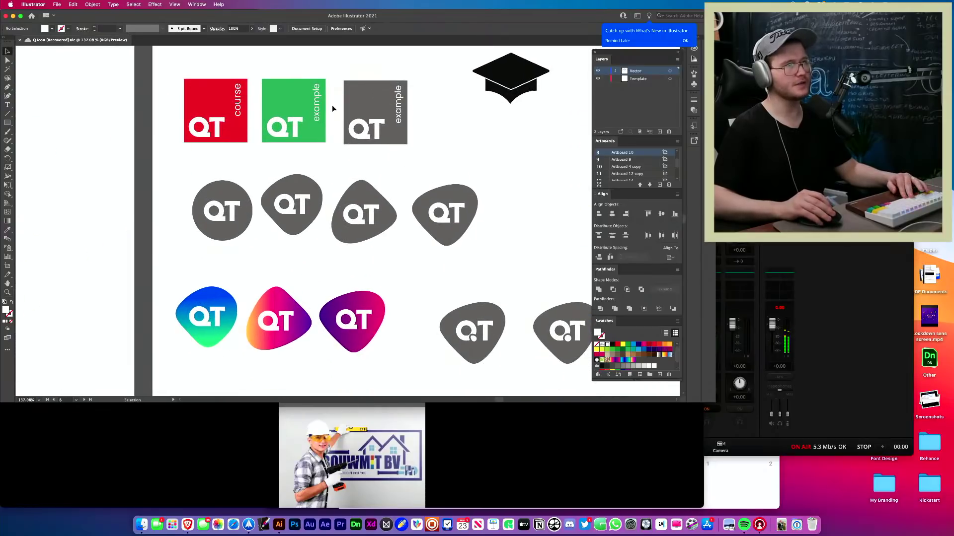
pyautogui.click(291, 108)
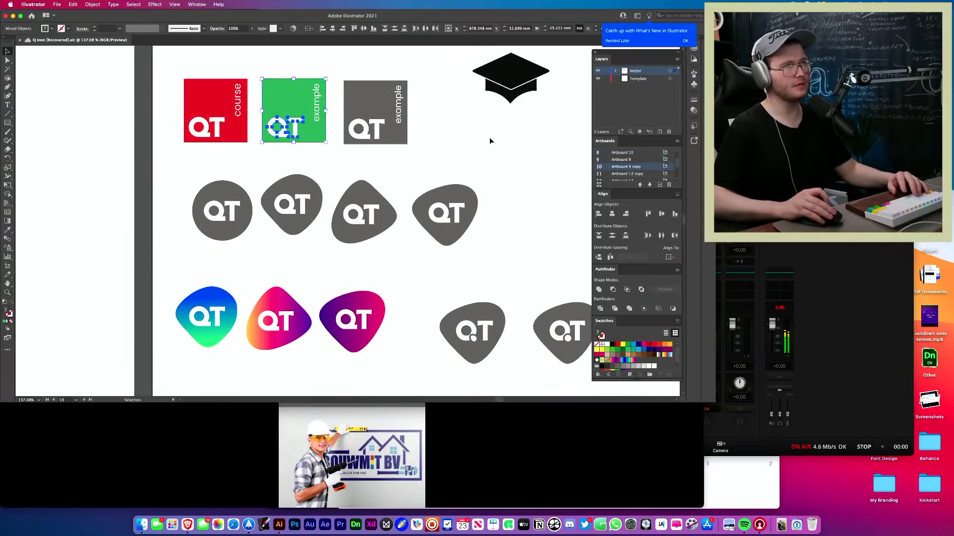
pyautogui.click(447, 164)
pyautogui.scroll(-1, 424, 131)
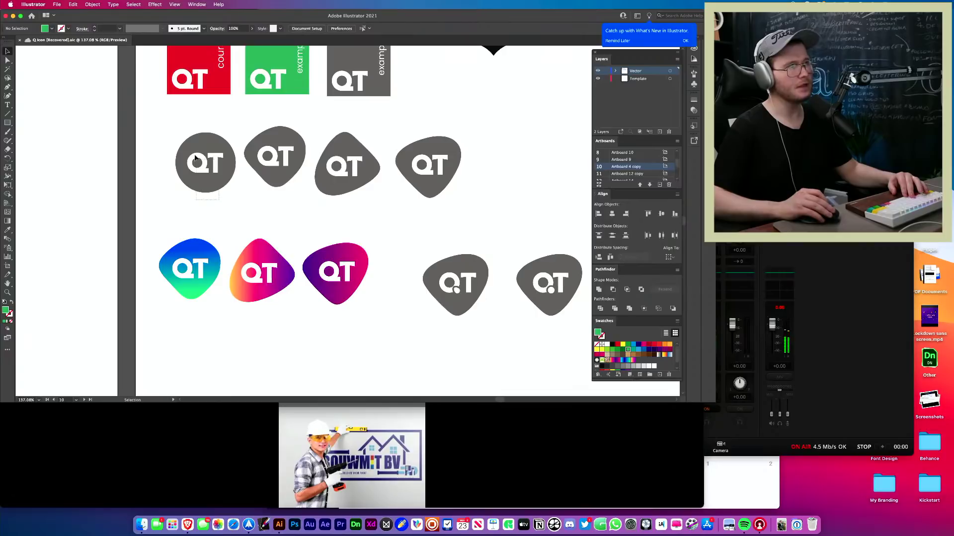
# Compare the circular grey QT badge with the rounded, guitar-pick-shaped grey variations next to it
pyautogui.click(195, 158)
pyautogui.click(169, 123)
pyautogui.moveTo(229, 227); pyautogui.dragTo(158, 129)
pyautogui.click(159, 128)
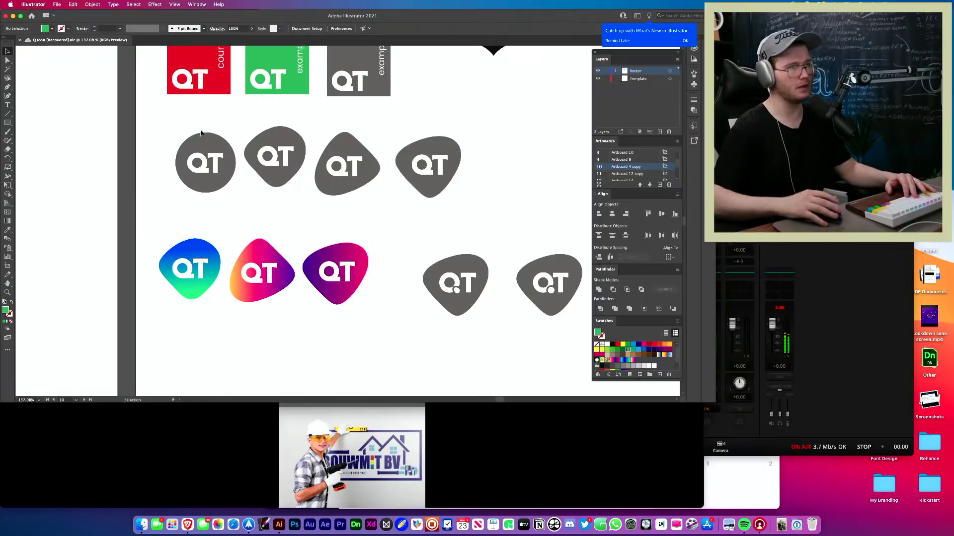
pyautogui.moveTo(268, 163); pyautogui.dragTo(320, 237)
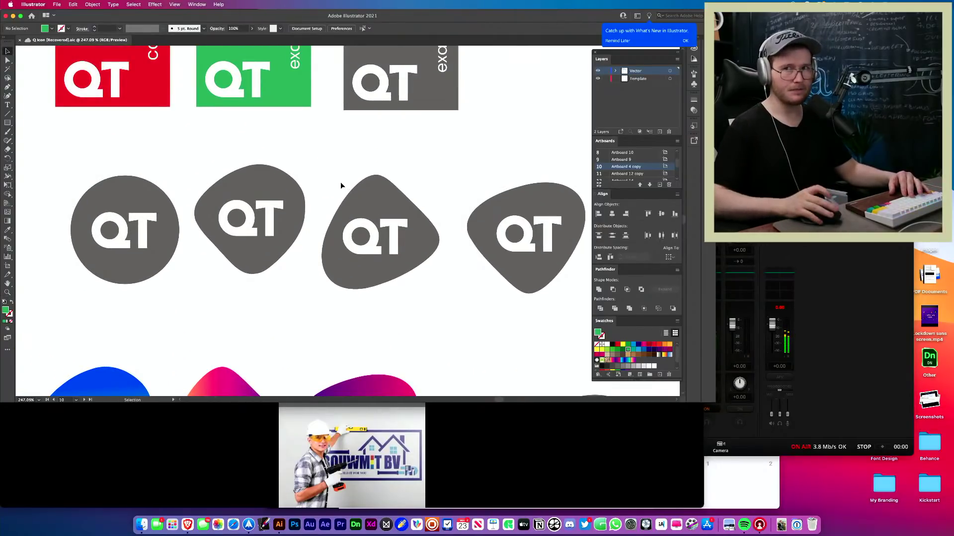
pyautogui.click(285, 186)
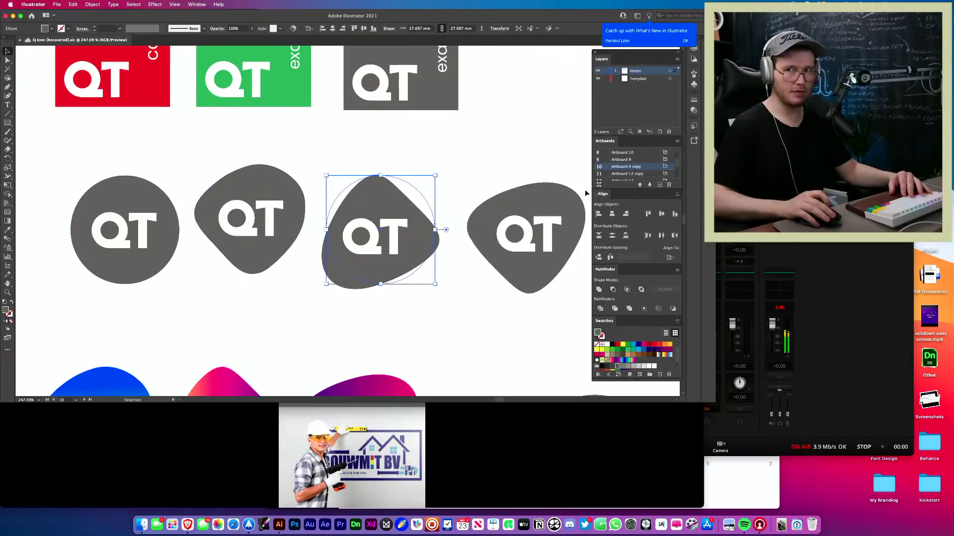
# Examine the Training, Resources and Qualified Tutor logo lockups along with their colour, typeface and gradient variations on the surrounding artboards
pyautogui.moveTo(537, 193); pyautogui.dragTo(95, 221)
pyautogui.moveTo(326, 242); pyautogui.dragTo(124, 246)
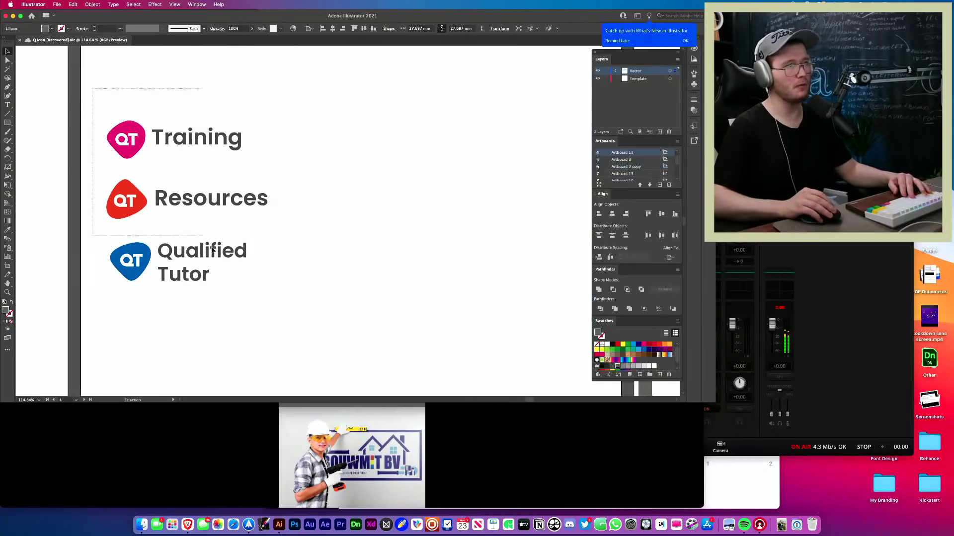
pyautogui.scroll(-5, 338, 315)
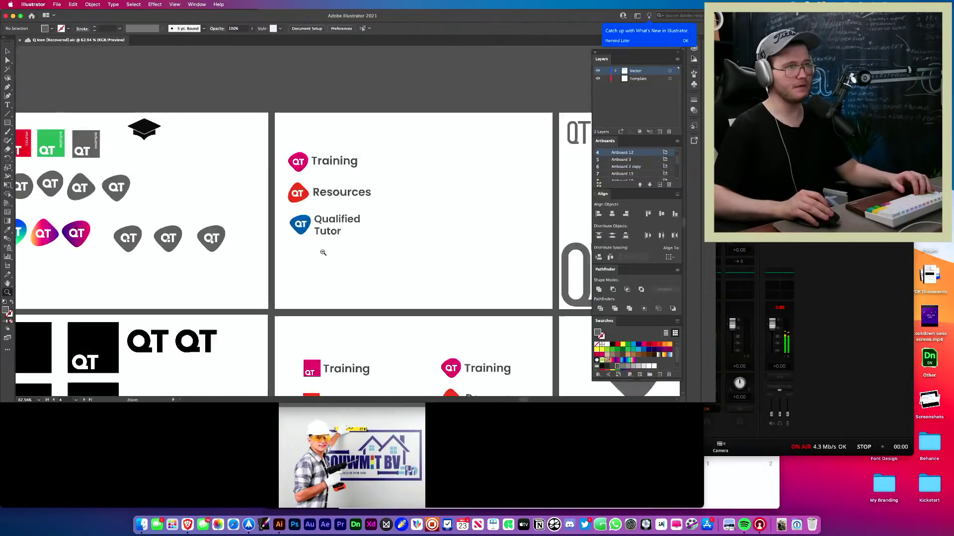
pyautogui.moveTo(290, 304); pyautogui.dragTo(467, 75)
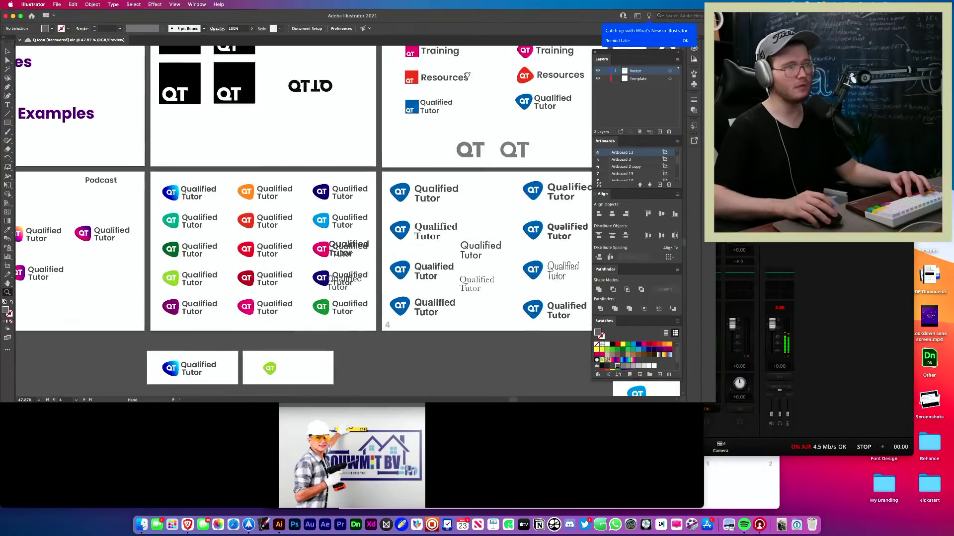
pyautogui.moveTo(350, 181); pyautogui.dragTo(554, 172)
pyautogui.moveTo(319, 188); pyautogui.dragTo(488, 179)
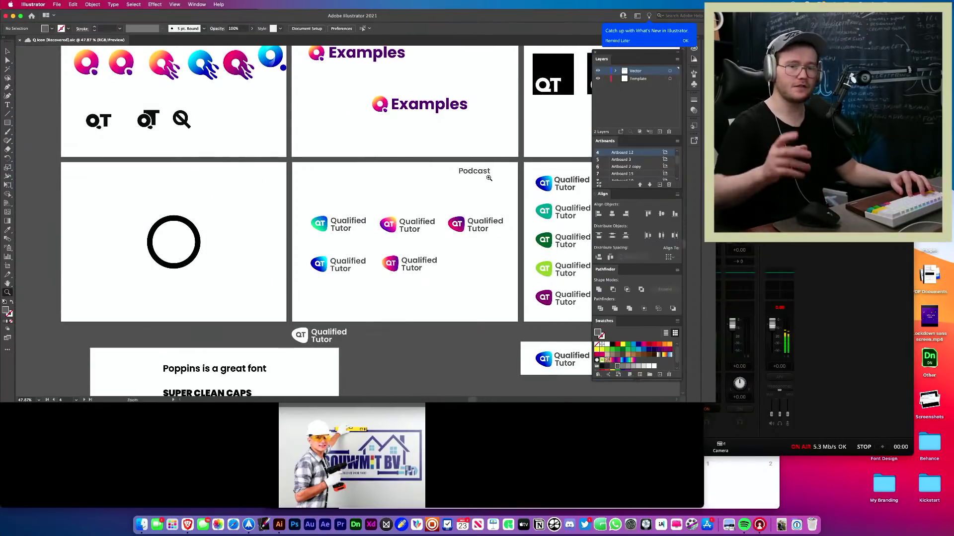